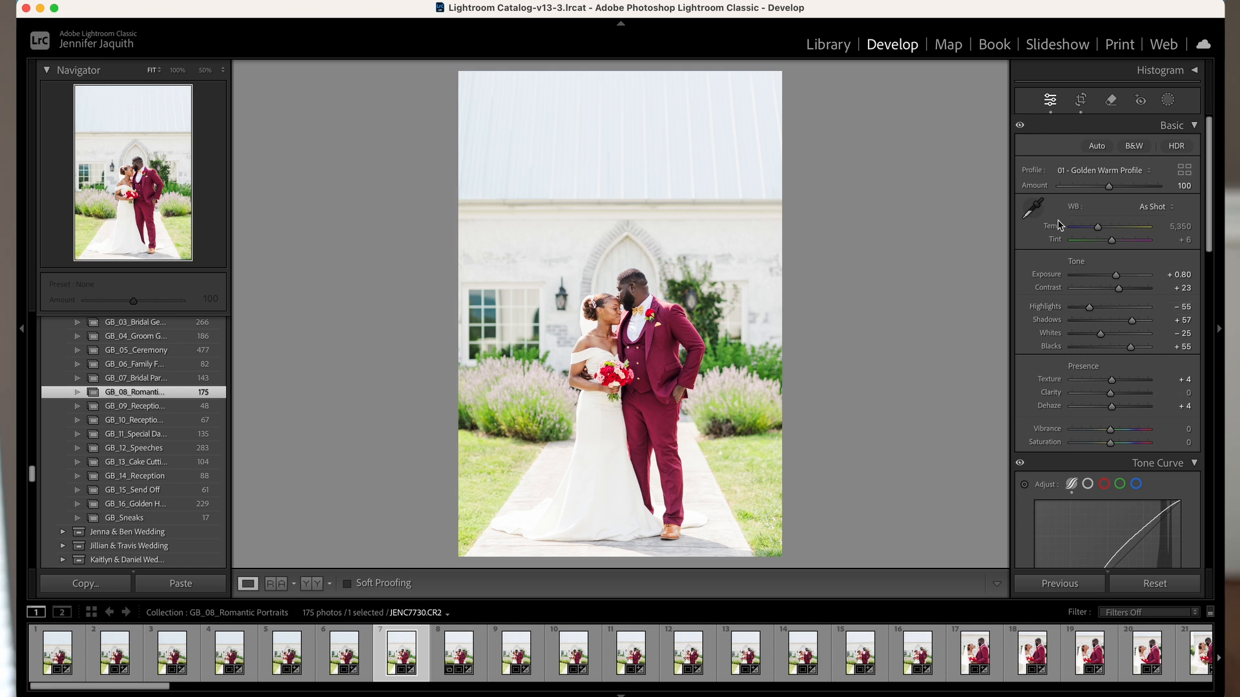
- Bring the Color Mixer section into view, collapse it and expand it again to show its colour channels
scroll(1122, 463, down, 15)
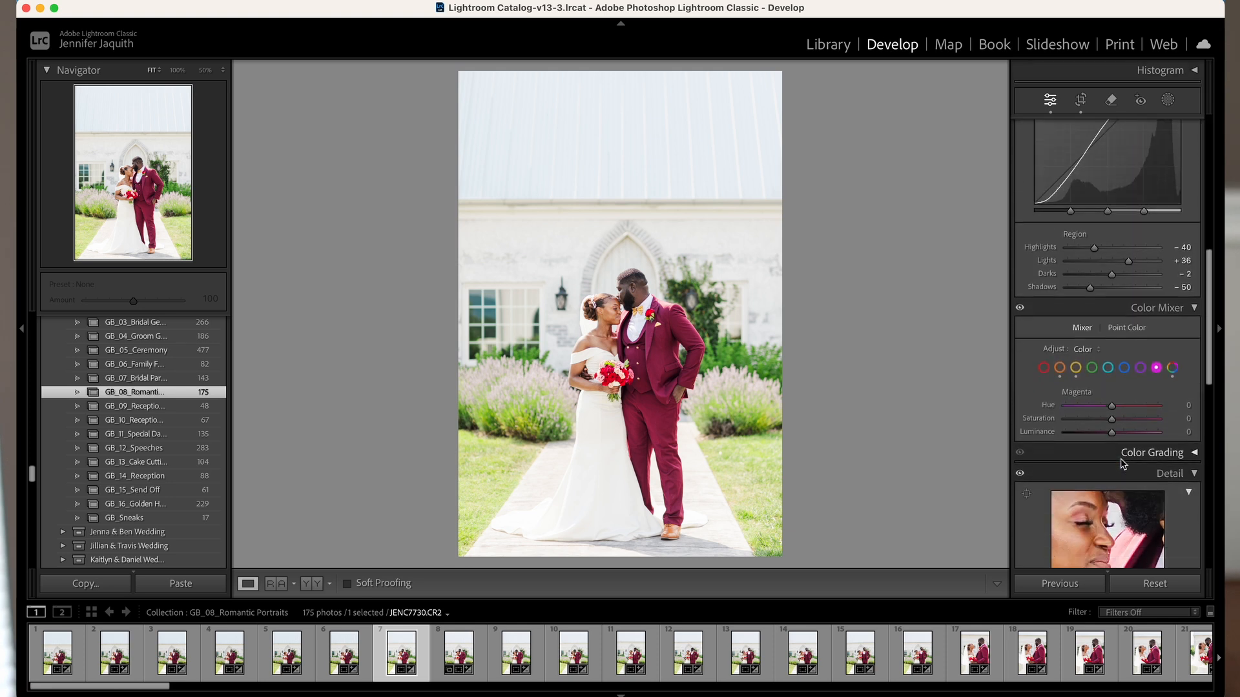
click(1185, 273)
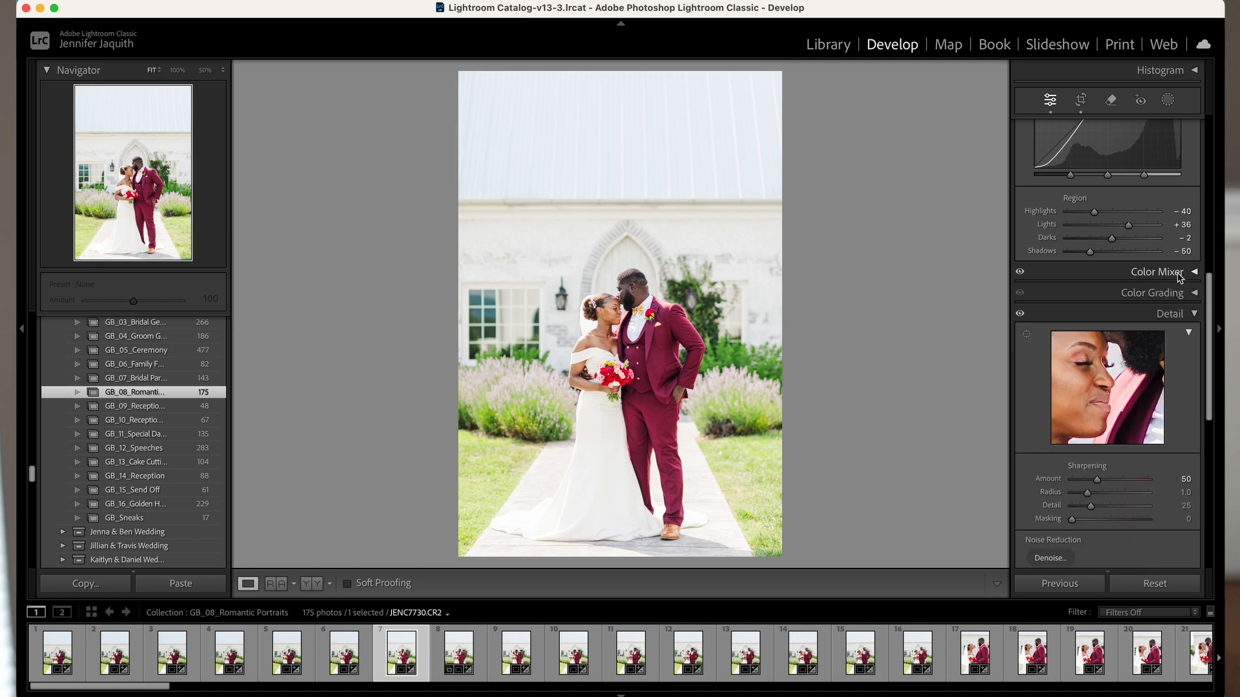
click(1186, 274)
click(1187, 275)
click(1187, 274)
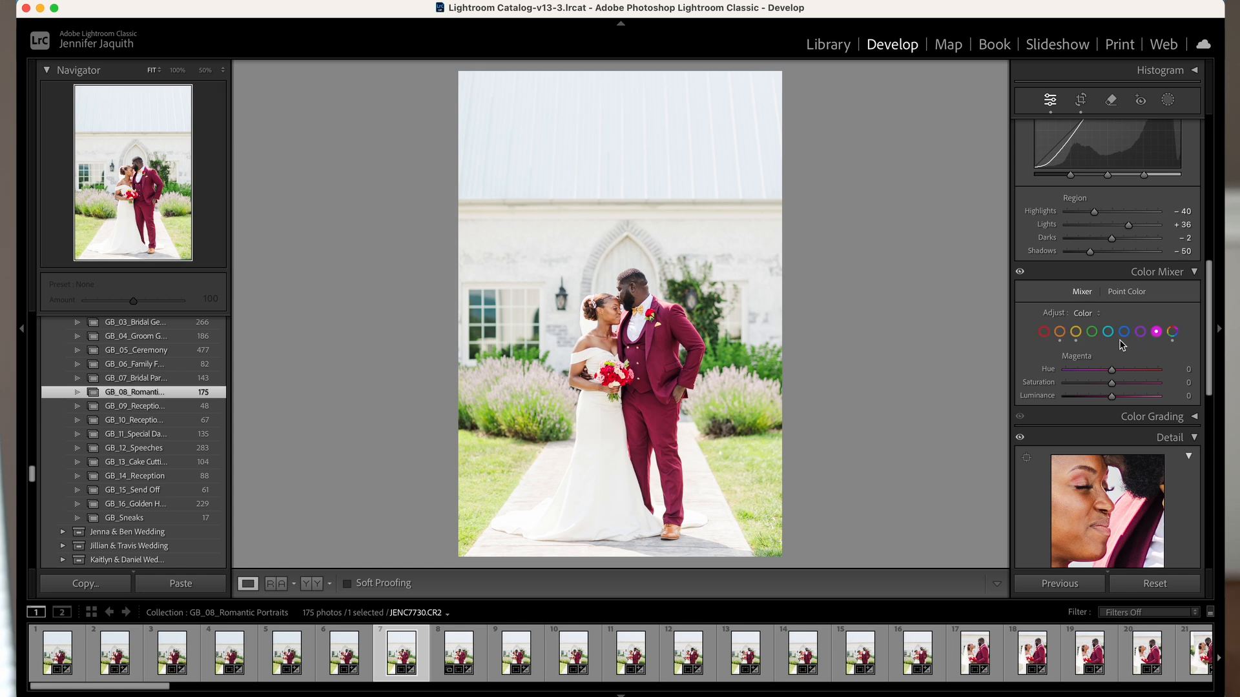
- Try shifting the Red channel's hue to +100 and its saturation, undoing each trial change
click(1043, 332)
mouse_move(1116, 377)
mouse_down()
mouse_move(1048, 379)
mouse_move(1169, 376)
mouse_move(1058, 367)
mouse_move(1170, 362)
mouse_move(1067, 367)
mouse_move(1113, 375)
mouse_up()
key(super+z)
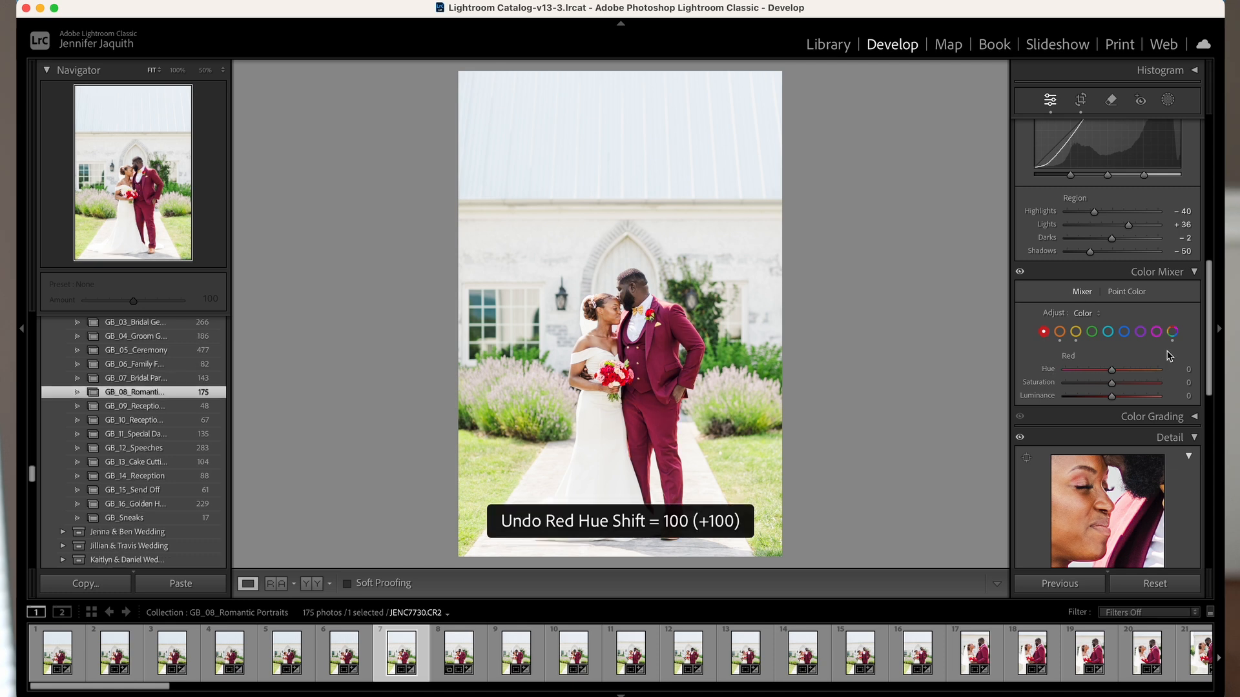
mouse_move(1111, 384)
mouse_down()
mouse_move(1061, 386)
mouse_move(1187, 389)
mouse_move(1058, 375)
mouse_move(1111, 383)
mouse_up()
key(super+z)
drag(1111, 370, 1146, 368)
key(super+z)
key(super+z)
key(super+z)
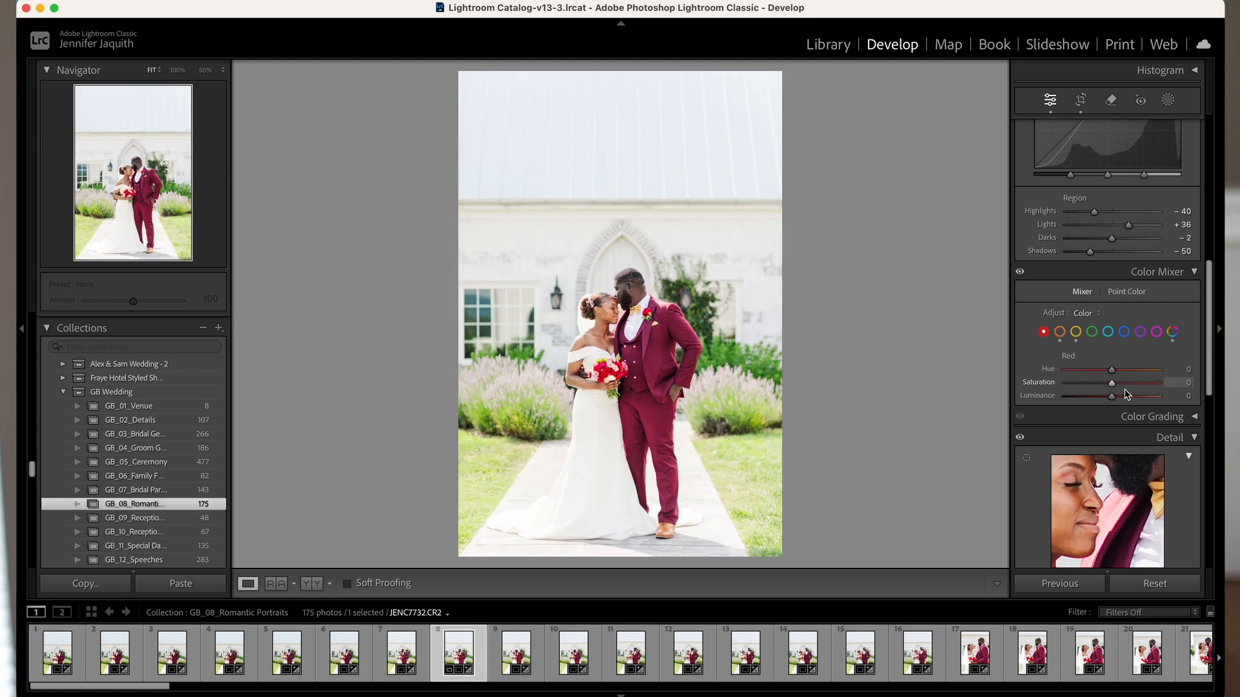
- Try the Red channel with luminance +71, hue -36 and saturation -43, and undo all three shifts
mouse_move(1111, 398)
mouse_down()
mouse_move(1062, 403)
mouse_move(1173, 410)
mouse_move(1091, 397)
mouse_move(1156, 397)
mouse_move(1134, 400)
mouse_move(1153, 395)
mouse_move(1095, 371)
mouse_move(1157, 383)
mouse_move(1091, 386)
mouse_up()
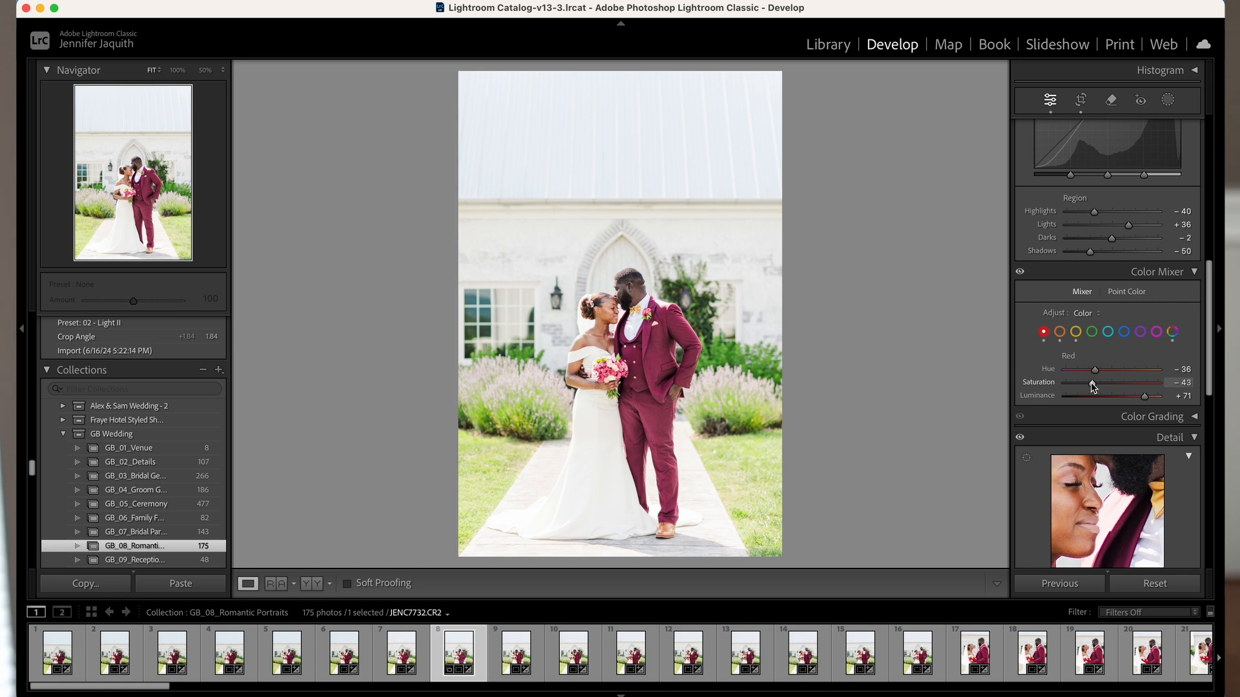
key(super+z)
key(super+z)
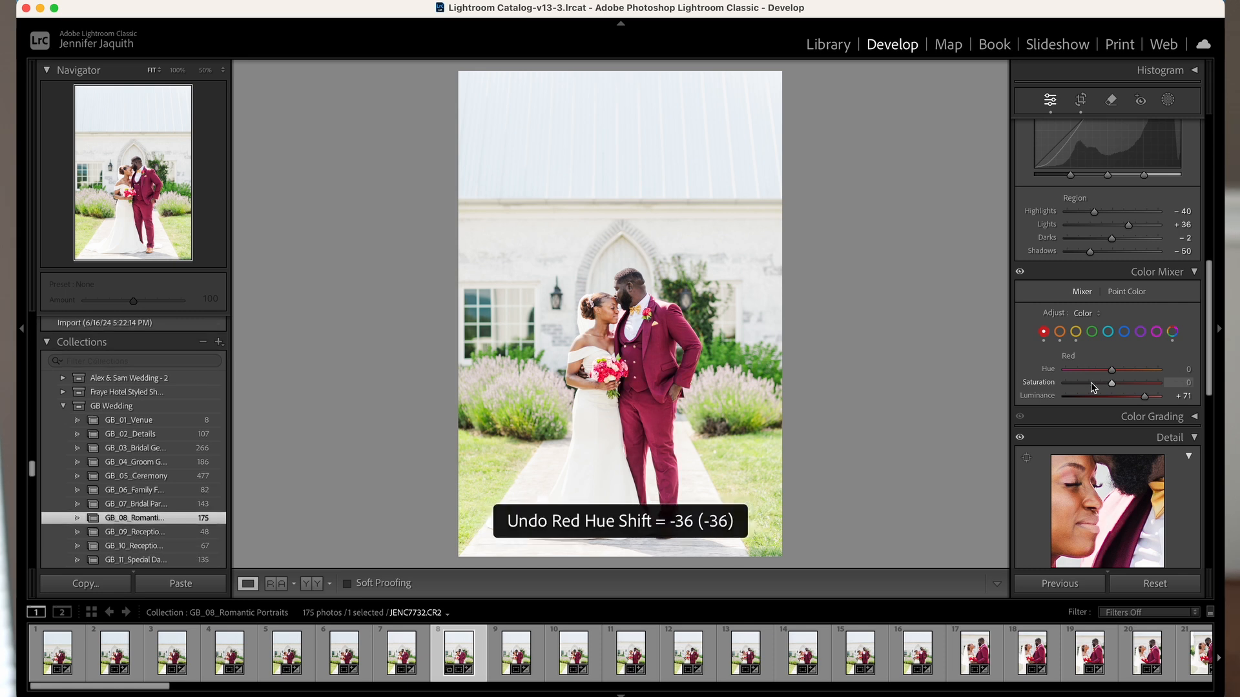
key(super+z)
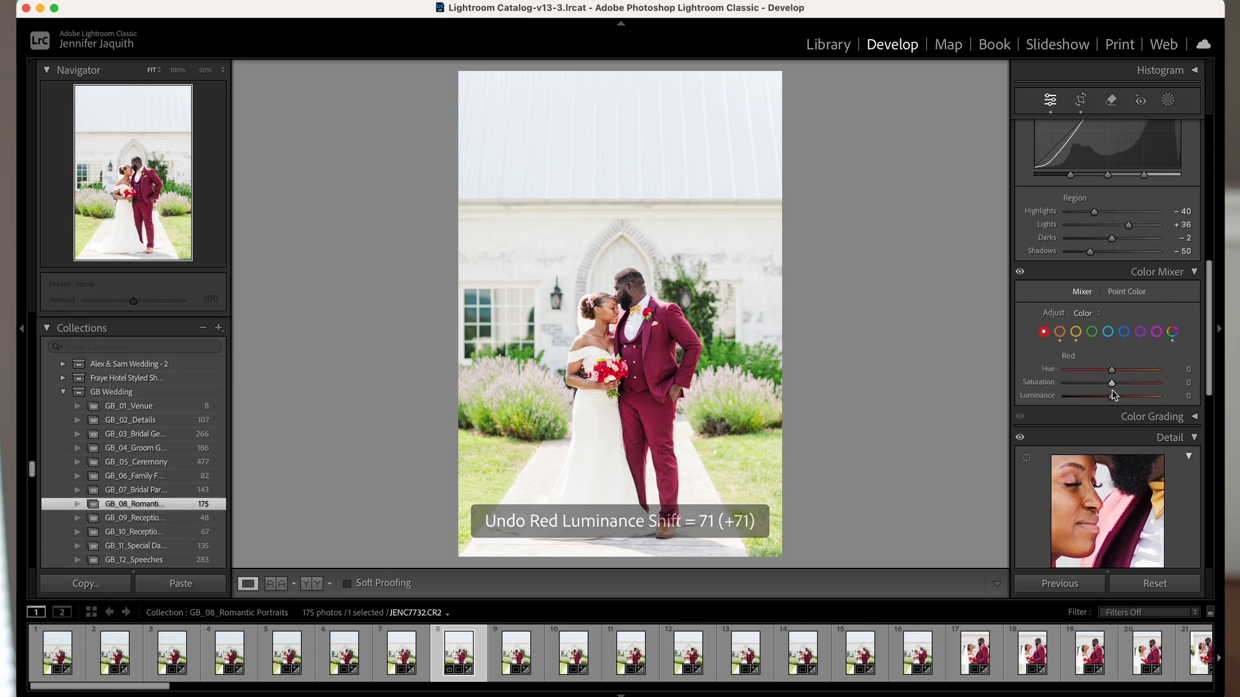
- Try shifting the Orange channel's hue, saturation and luminance, undoing each trial change
click(1059, 331)
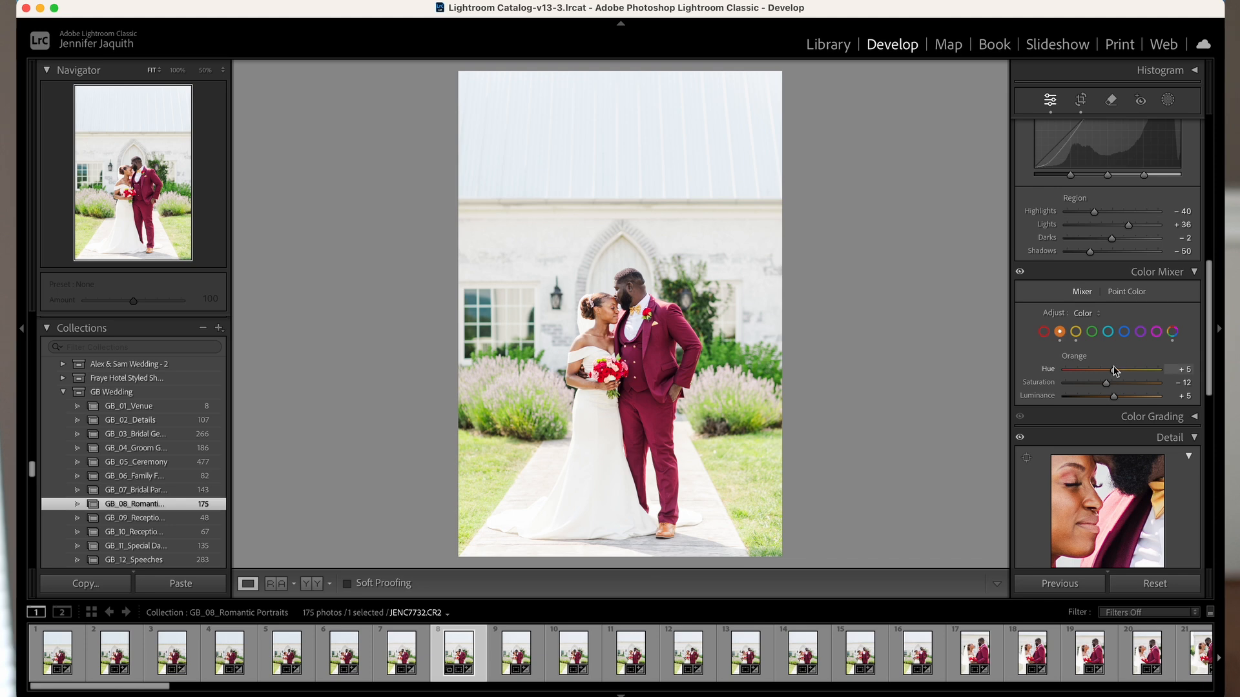
mouse_move(1116, 370)
mouse_down()
mouse_move(1056, 371)
mouse_move(1105, 373)
mouse_up()
mouse_move(1107, 386)
mouse_down()
mouse_move(1139, 384)
mouse_move(1059, 389)
mouse_move(1106, 386)
mouse_up()
key(super+z)
drag(1114, 399, 1144, 399)
key(cmd+z)
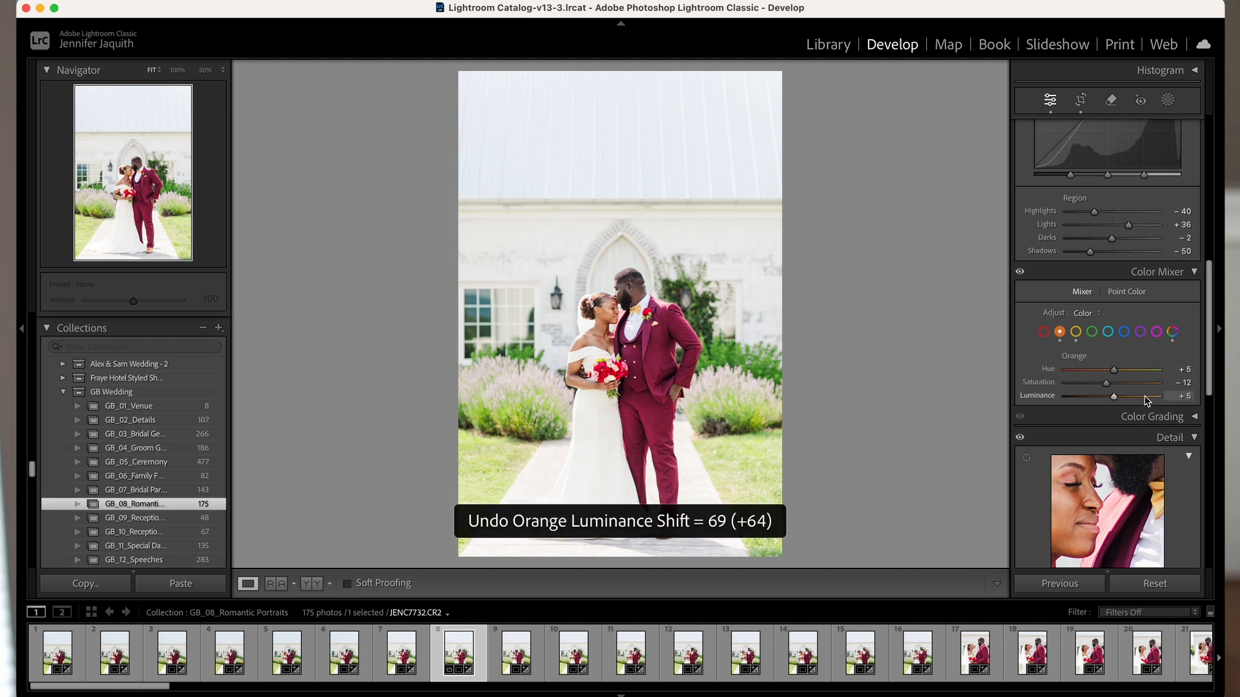
- Try the Yellow channel with hue +55, lowered saturation and a luminance shift, undoing each trial change
click(1075, 333)
drag(1111, 369, 1140, 370)
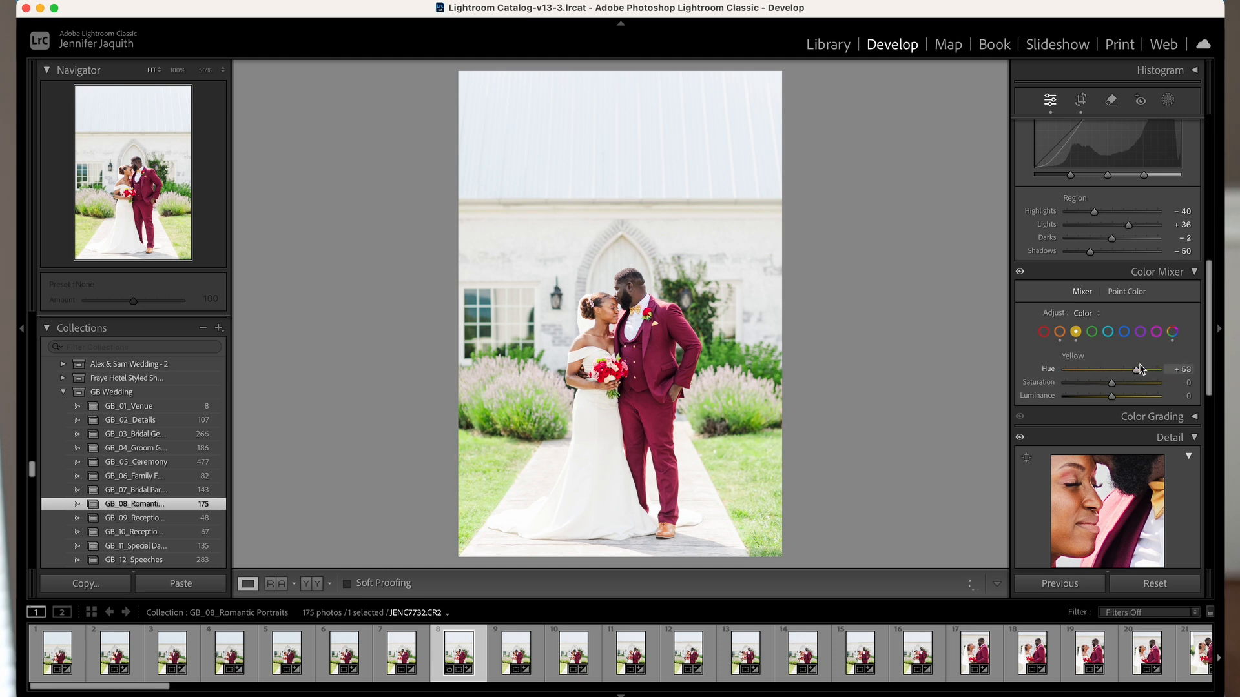
drag(1052, 369, 1081, 392)
key(super+z)
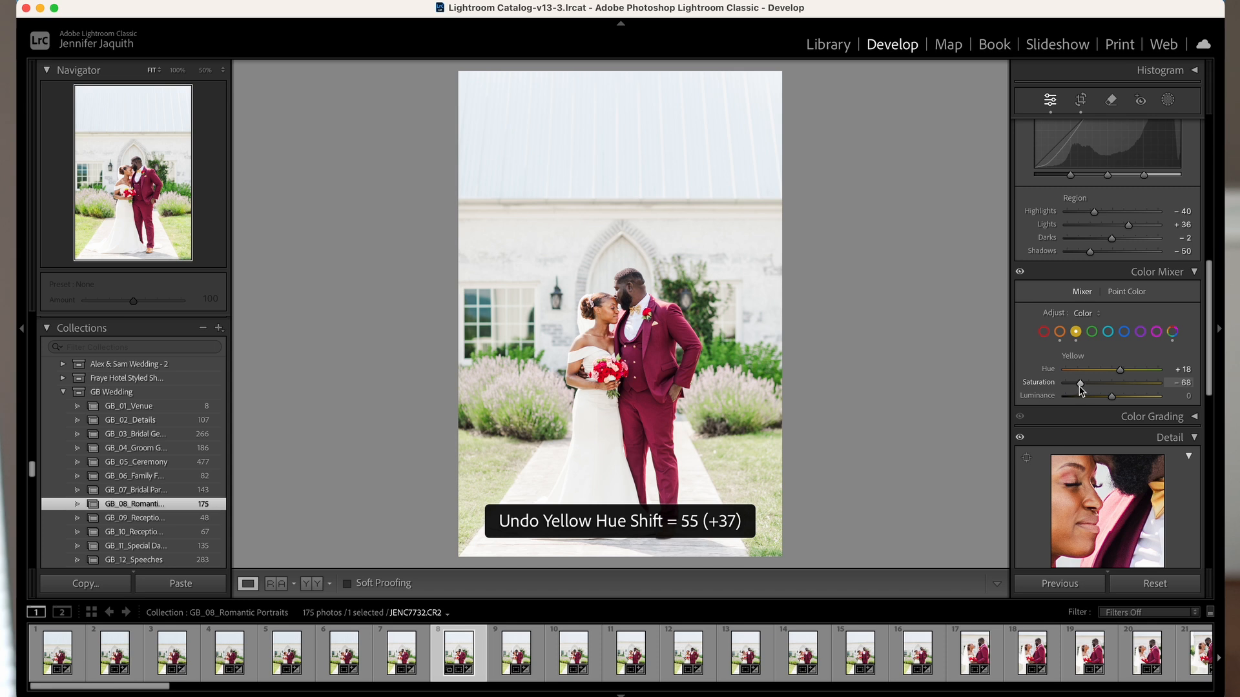
mouse_move(1080, 390)
mouse_down()
mouse_move(1159, 387)
mouse_move(1057, 409)
mouse_move(1160, 406)
mouse_move(1137, 405)
mouse_move(1151, 405)
mouse_move(1125, 373)
mouse_move(1149, 376)
mouse_move(1076, 371)
mouse_move(1090, 369)
mouse_move(1110, 371)
mouse_move(1113, 386)
mouse_move(1153, 386)
mouse_move(1056, 398)
mouse_move(1170, 397)
mouse_move(1089, 405)
mouse_up()
double_click(1140, 386)
key(super+z)
- Try adjusting the Green channel, including luminance -58, and undo the shifts
click(1091, 332)
key(super+z)
key(super+z)
- Try shifting the Aqua channel's hue, its saturation to +71 and its luminance to +63, undoing each change
key(super+z)
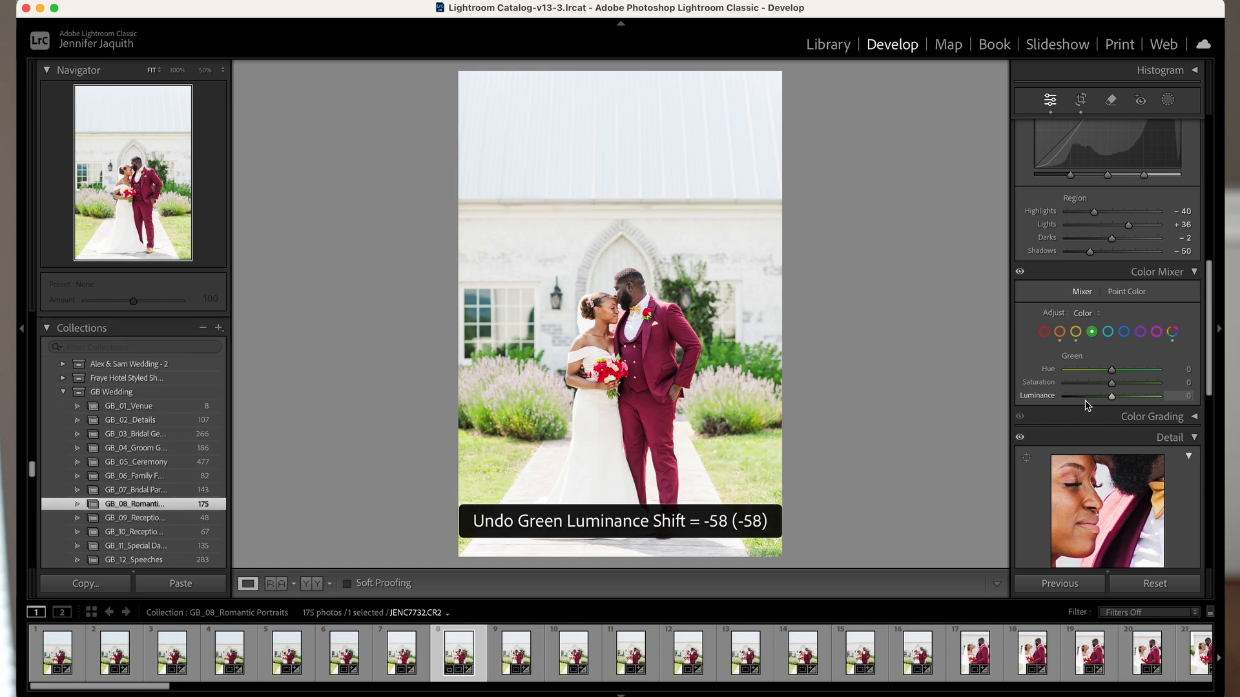
click(1107, 331)
drag(1115, 365, 1174, 386)
key(super+z)
mouse_move(1174, 383)
mouse_down()
mouse_move(1065, 396)
mouse_move(1172, 401)
mouse_up()
key(super+z)
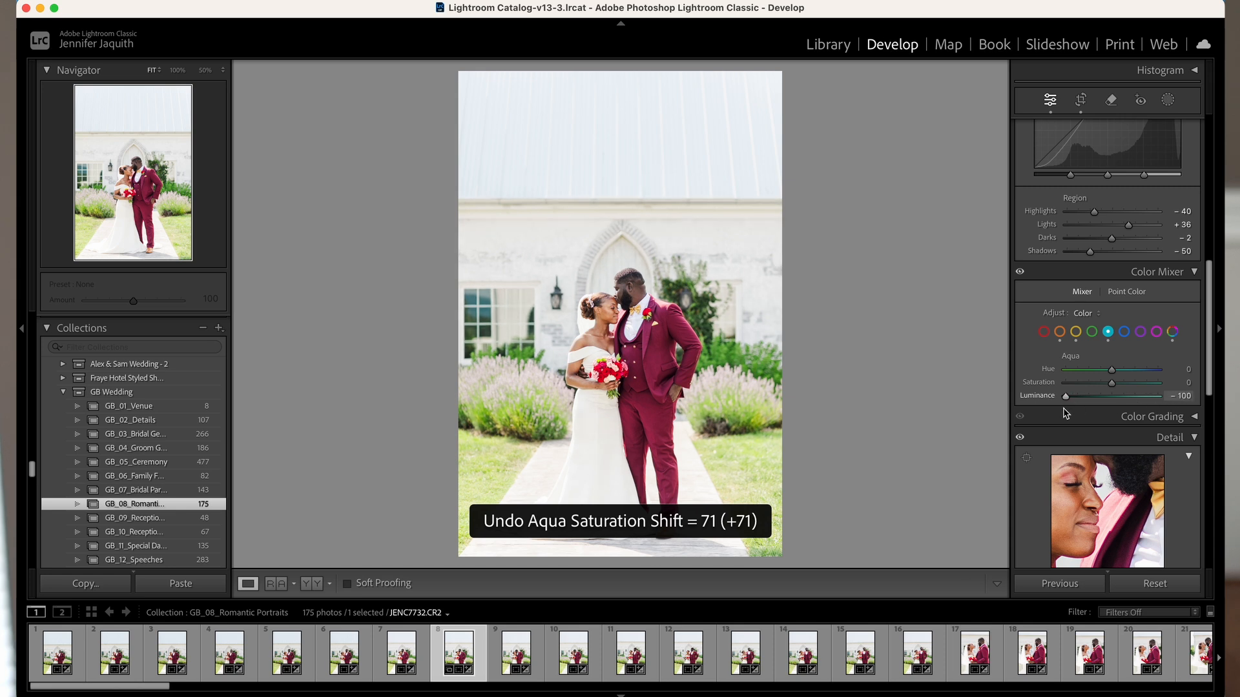
key(super+z)
- Try the Blue channel with hue -50, saturation +78 and luminance +100, undoing each shift
click(1124, 331)
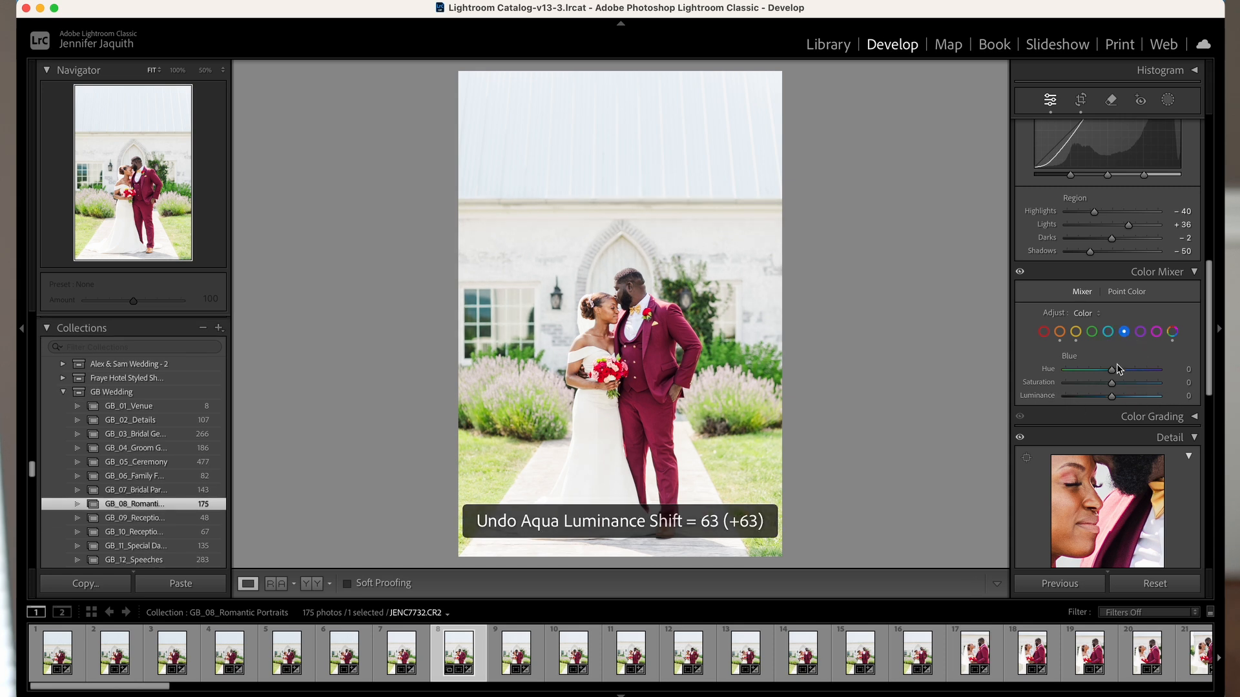
drag(1111, 369, 1085, 369)
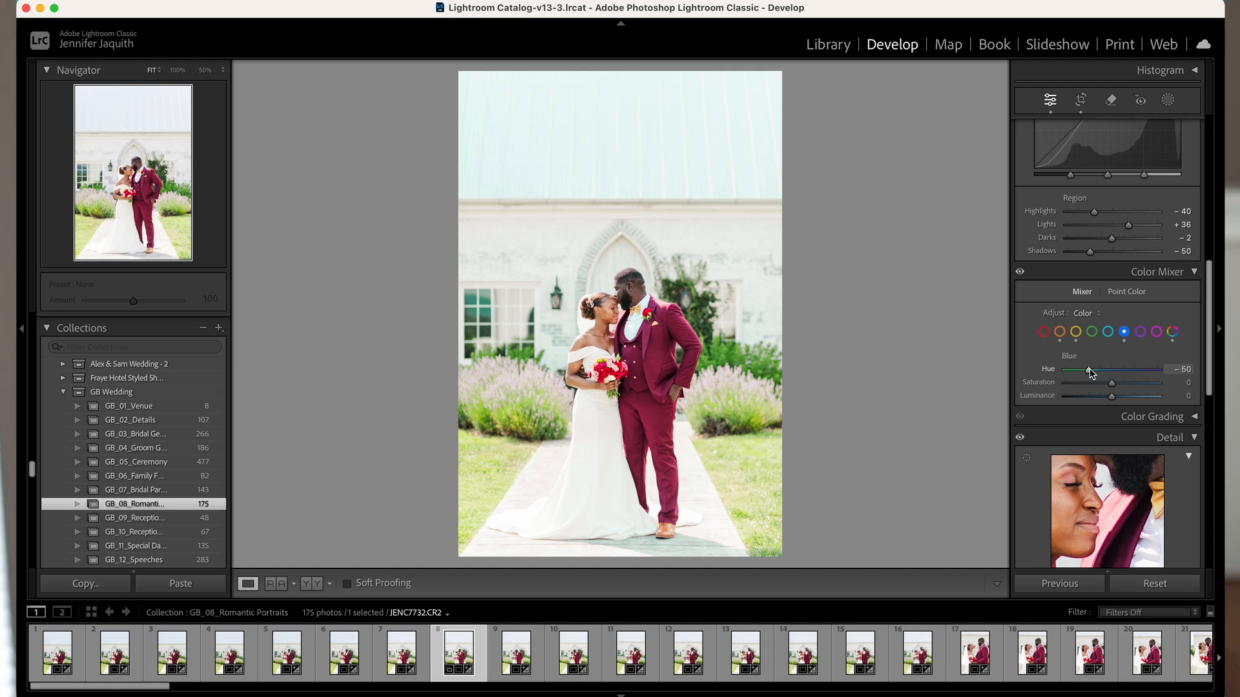
key(super+z)
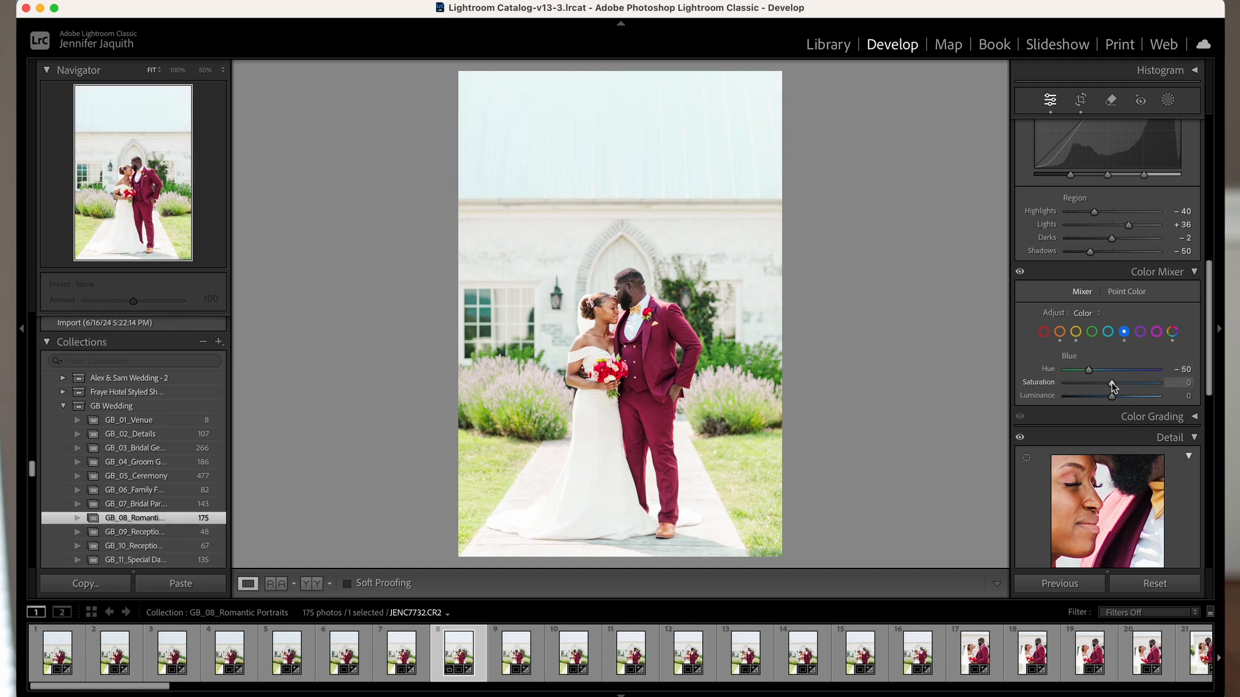
key(super+z)
drag(1111, 386, 1065, 388)
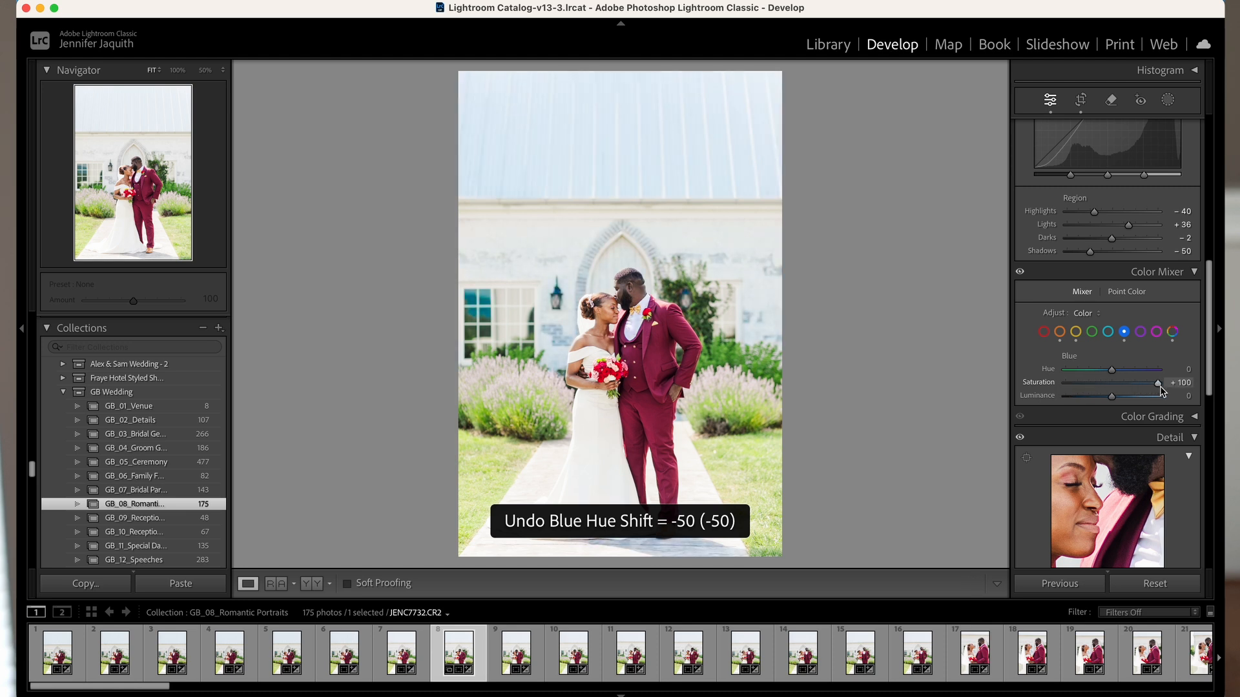
key(super+z)
drag(1111, 386, 1057, 402)
key(super+z)
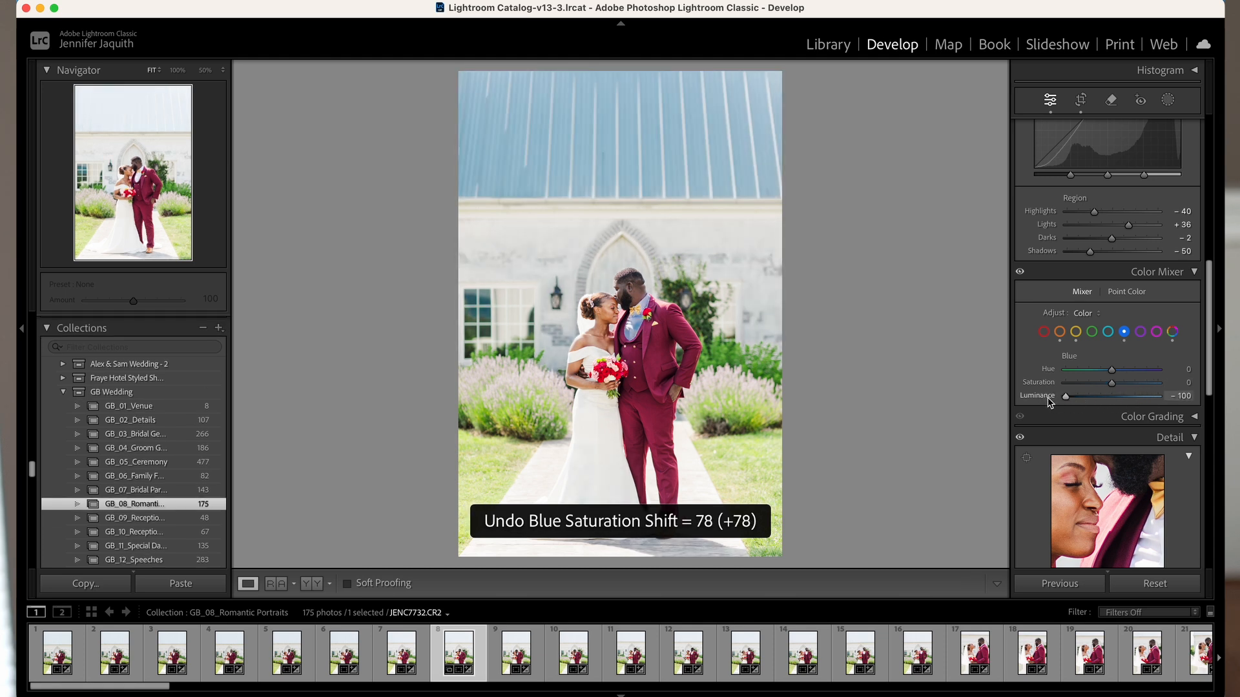
key(super+z)
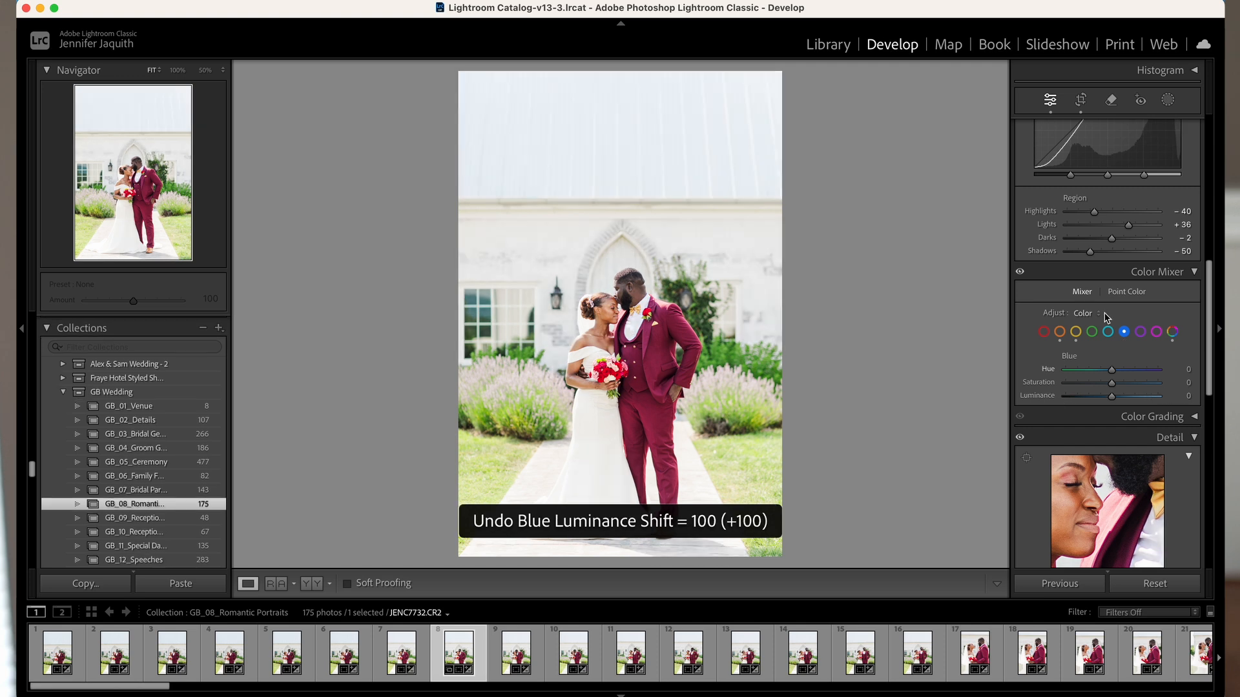
- Try shifting the Purple channel's hue, saturation and luminance, and undo the trial changes
click(1139, 332)
scroll(1092, 377, down, 16)
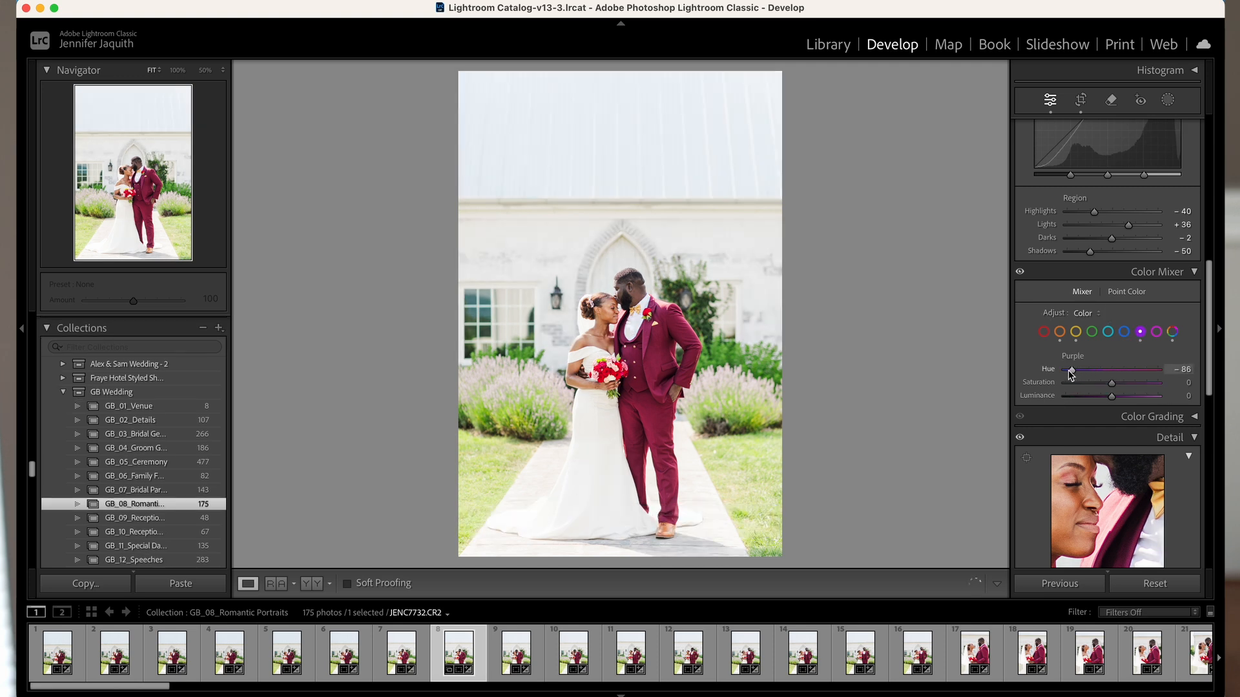
scroll(1153, 376, down, 2)
scroll(1067, 381, down, 3)
mouse_move(1056, 377)
mouse_down()
mouse_move(1087, 376)
mouse_move(1050, 385)
mouse_move(1193, 386)
mouse_move(1072, 385)
mouse_move(1180, 383)
mouse_move(1055, 399)
mouse_move(1193, 400)
mouse_move(1046, 399)
mouse_move(1162, 398)
mouse_move(1061, 400)
mouse_move(1073, 372)
mouse_move(1036, 374)
mouse_move(1171, 371)
mouse_move(1029, 372)
mouse_move(1049, 360)
mouse_up()
key(super+z)
- Try the Magenta channel with hue -100, a saturation shift and luminance +68, undoing each change
key(super+z)
key(super+z)
click(1155, 331)
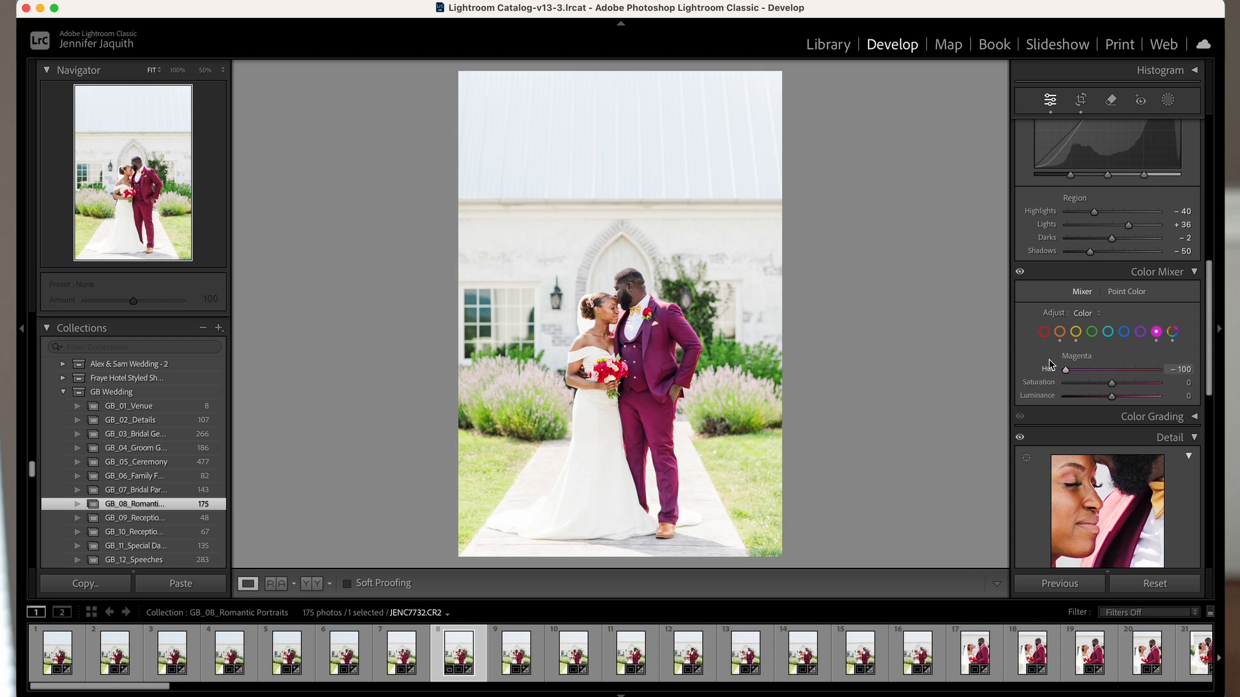
key(super+z)
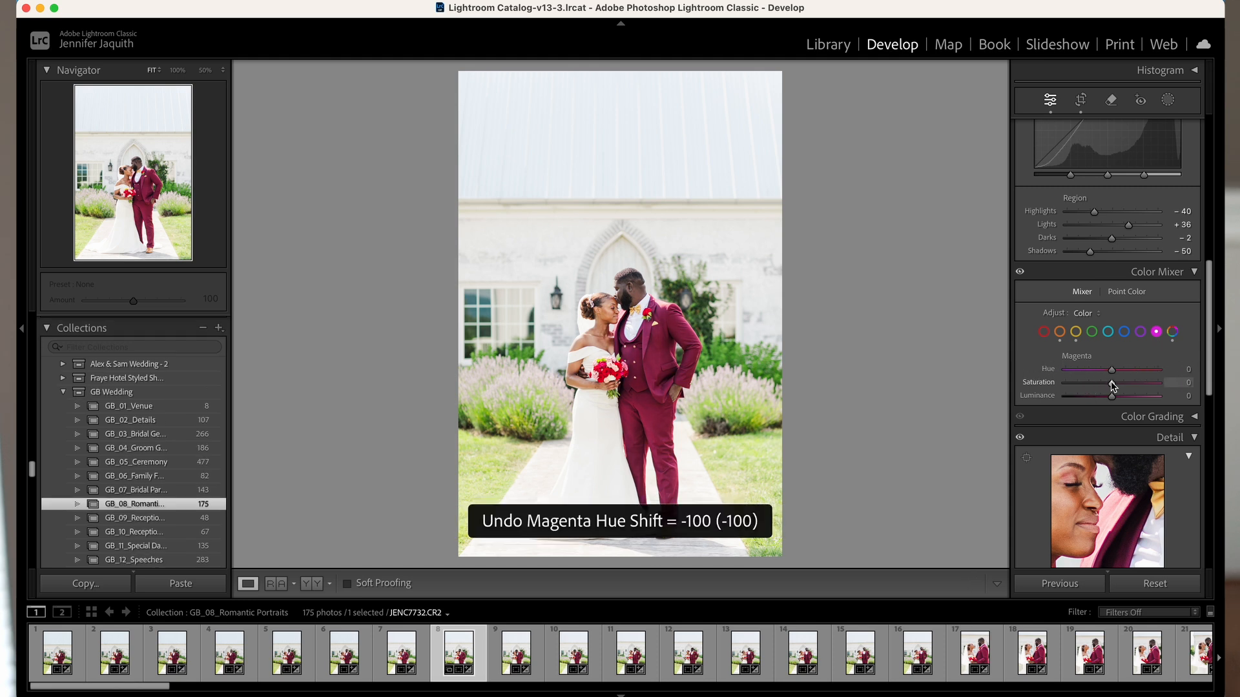
drag(1111, 383, 1143, 395)
key(super+z)
key(super+z)
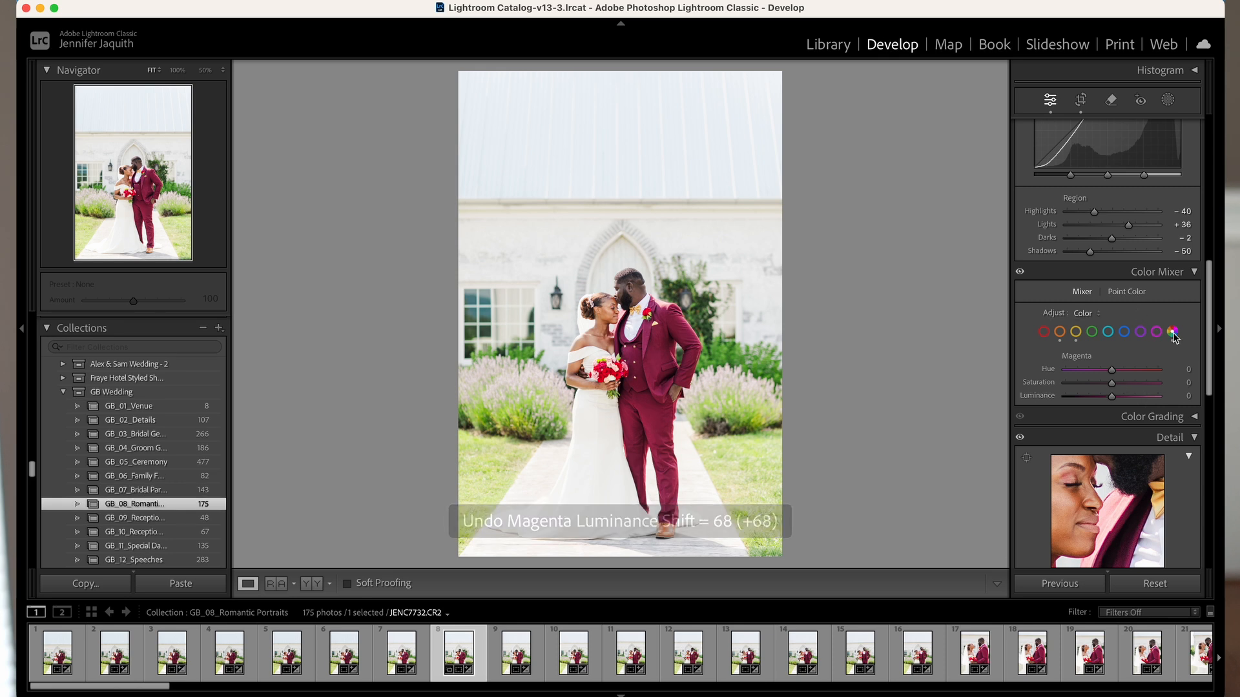
- Show the sliders of all colour channels at once and try the Magenta hue at -55, undoing it
click(1172, 332)
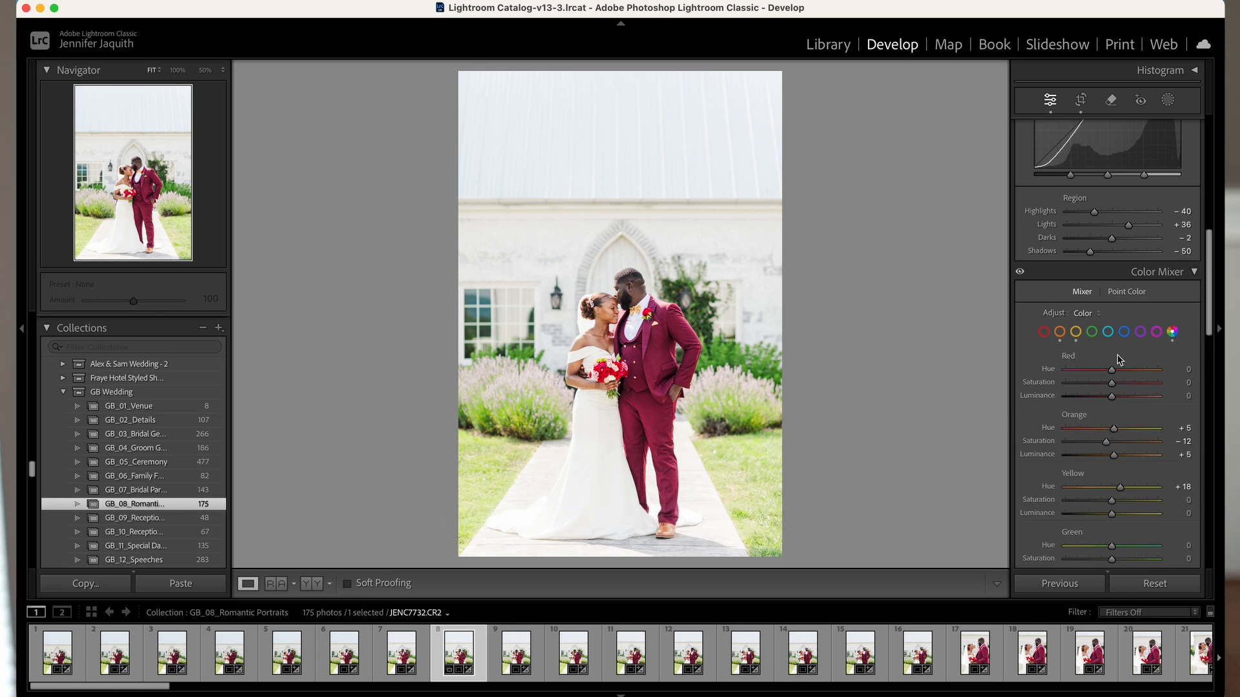
scroll(1118, 532, down, 8)
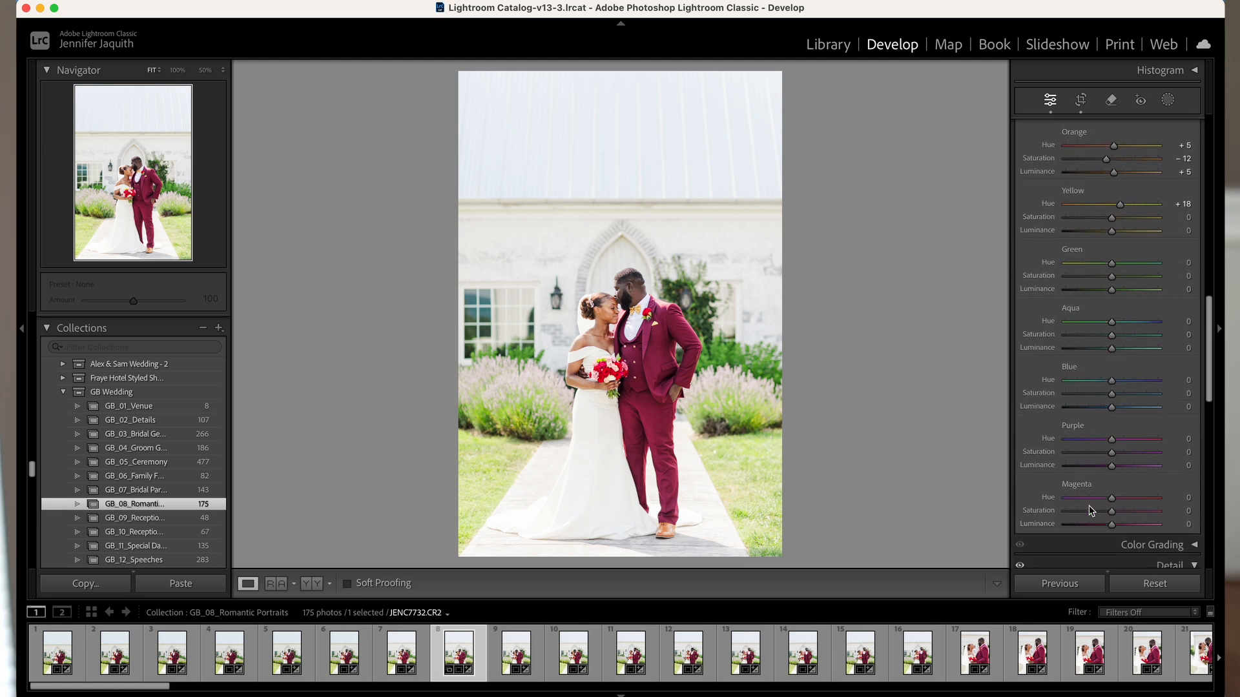
scroll(1090, 511, down, 2)
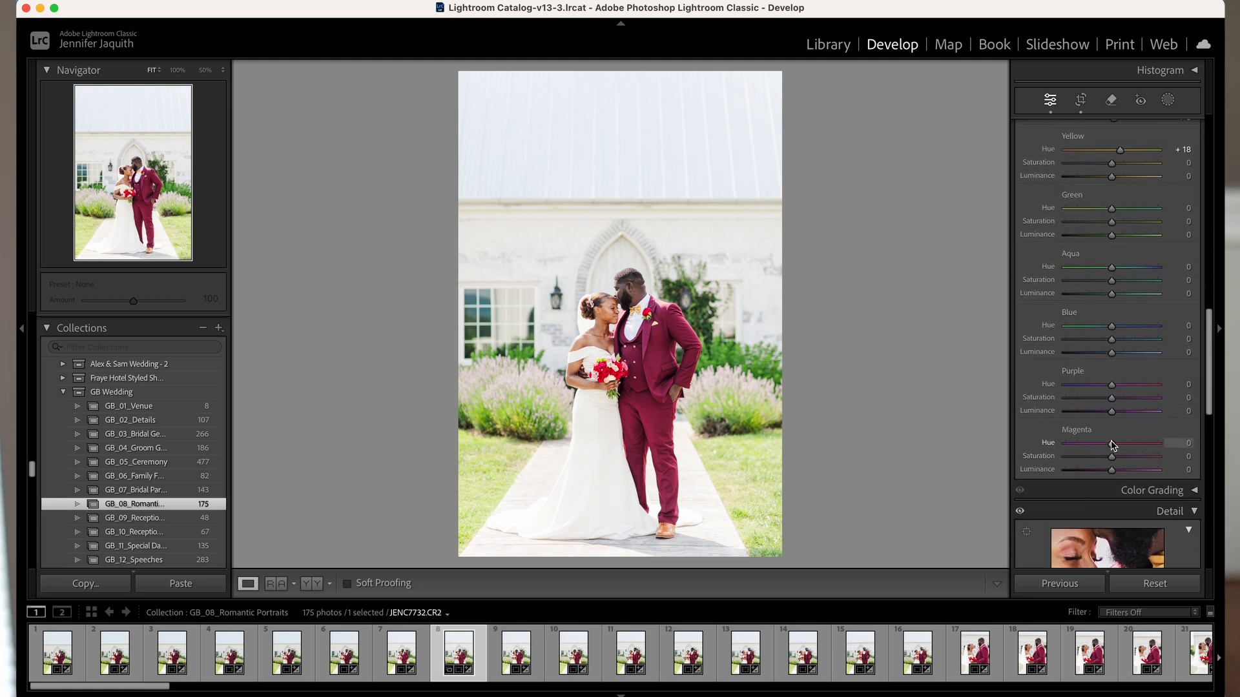
drag(1112, 445, 1062, 445)
key(super+z)
- Look through the full list of colour channel sliders and return to showing only the Red channel
scroll(1094, 447, up, 5)
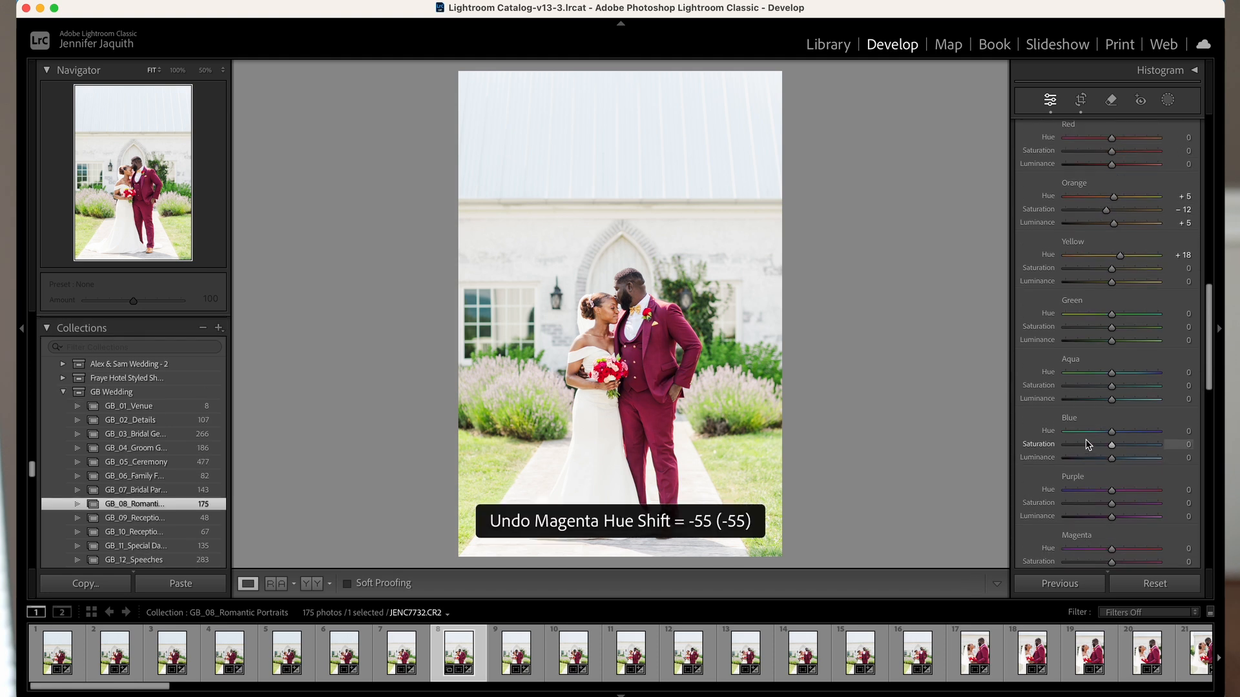
scroll(1104, 451, down, 4)
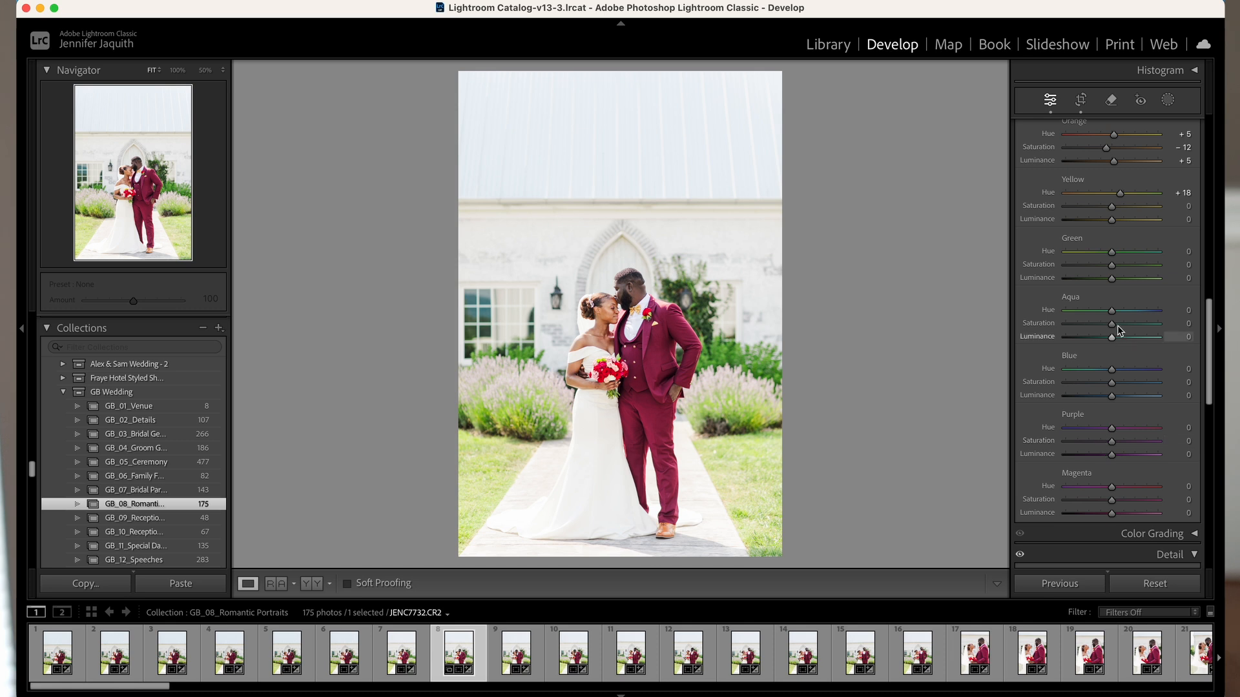
scroll(1085, 455, down, 3)
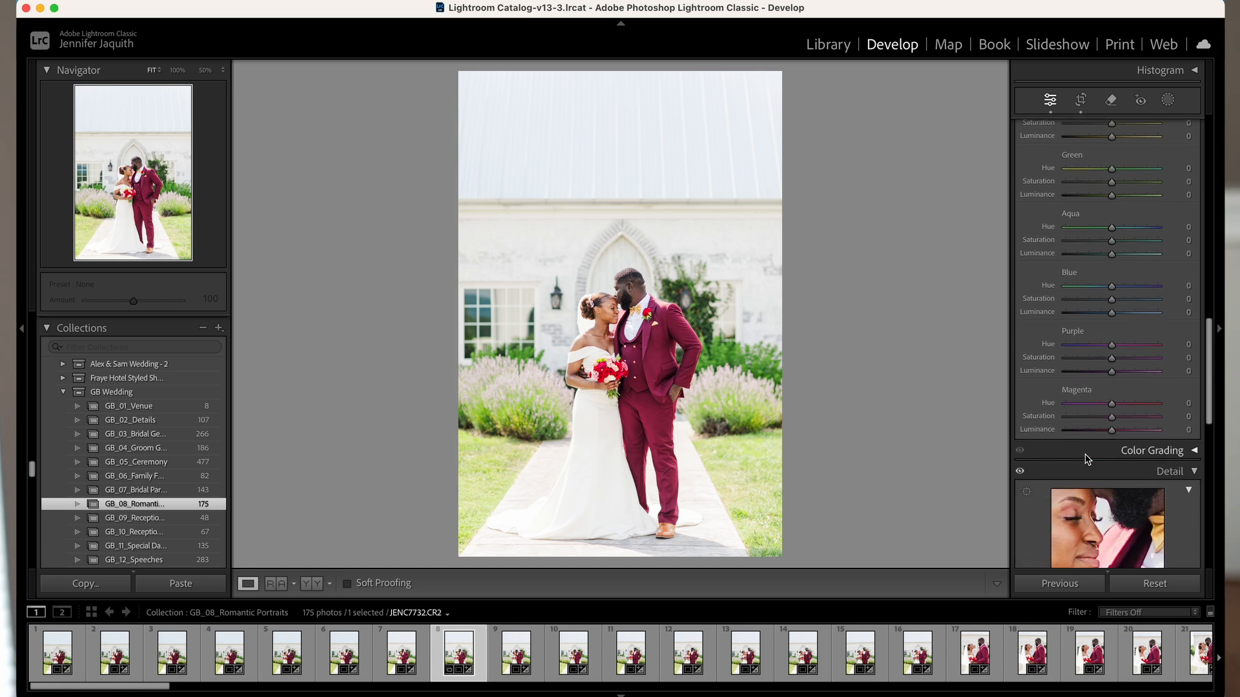
scroll(1105, 454, down, 3)
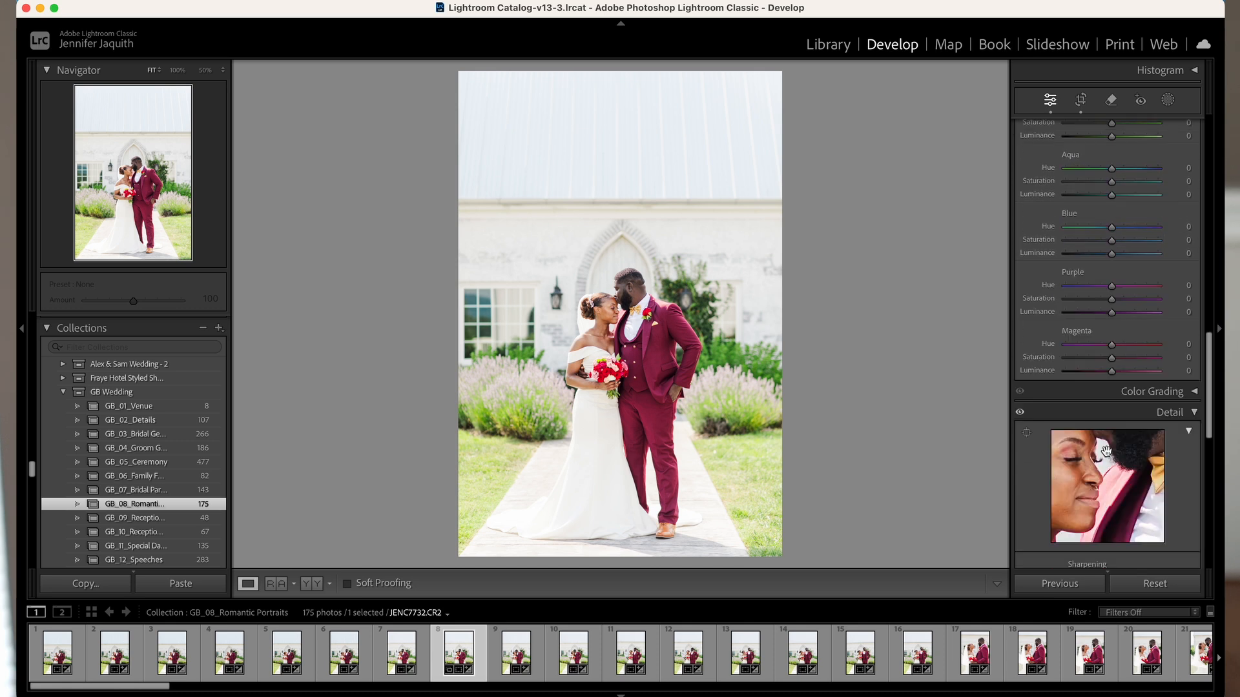
scroll(1106, 450, up, 15)
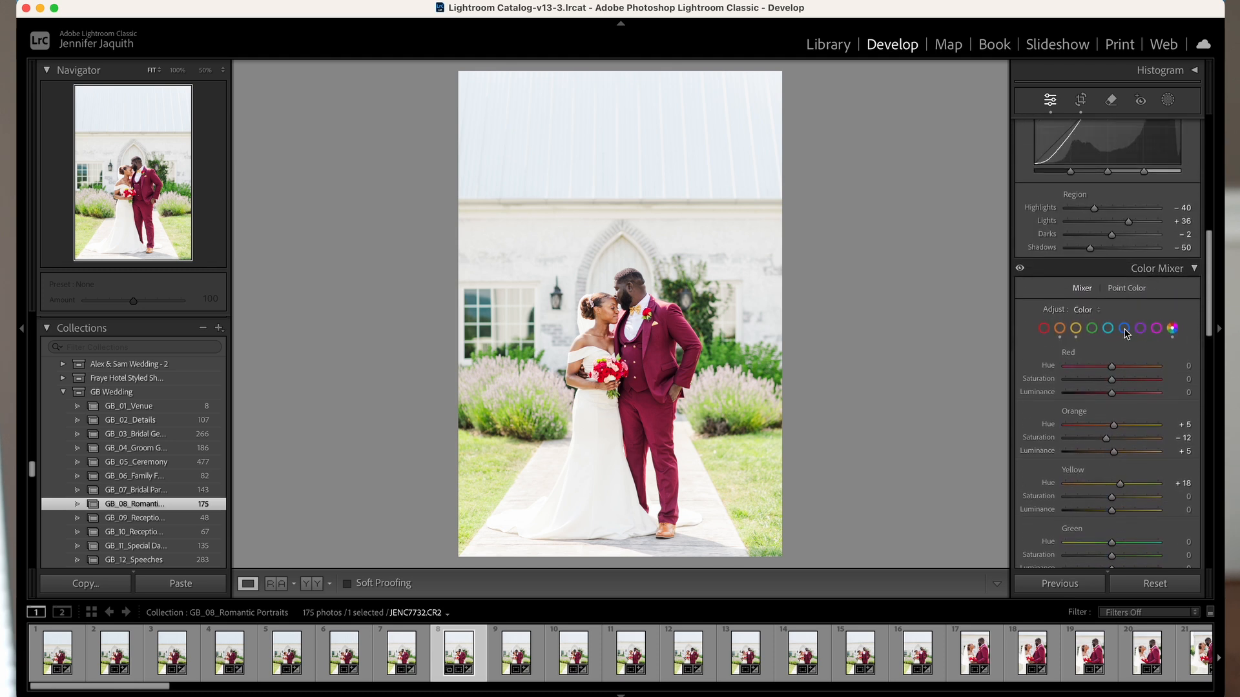
click(1046, 329)
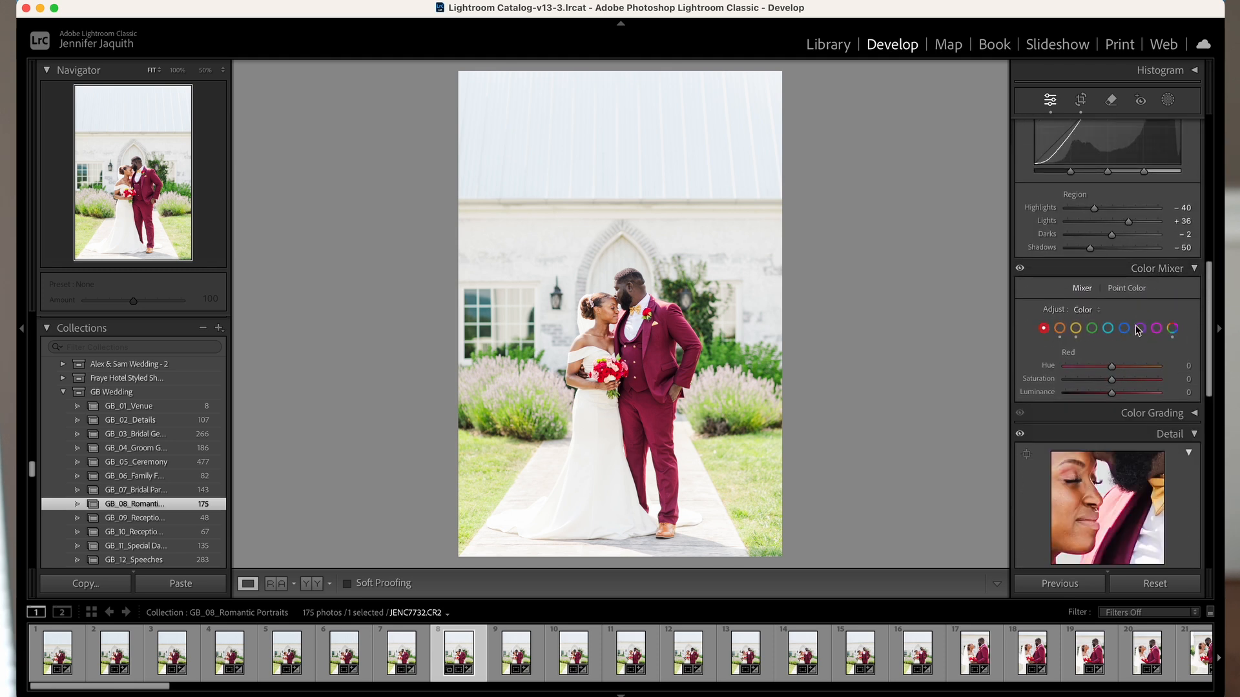